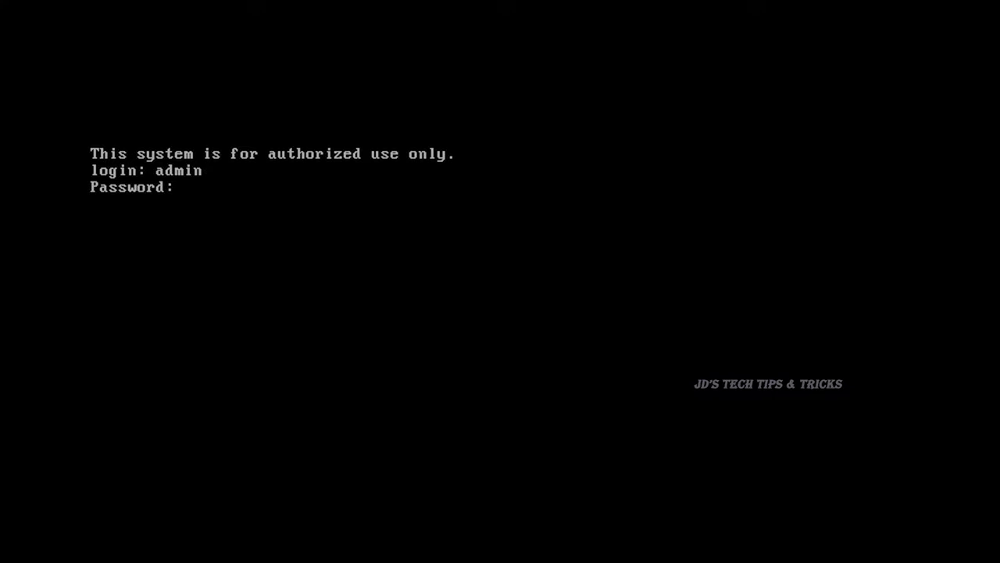
# Log in to the gateway VM console as admin
pyautogui.press('Return')
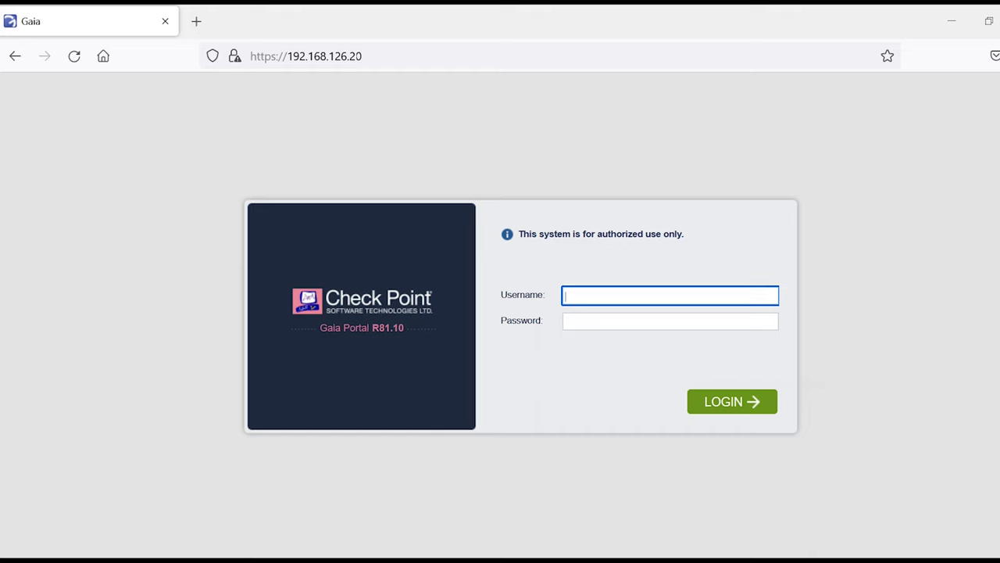
# Sign in to the Gaia Portal with username admin and the account password
pyautogui.write('admin')
pyautogui.press('Tab')
pyautogui.write('•')
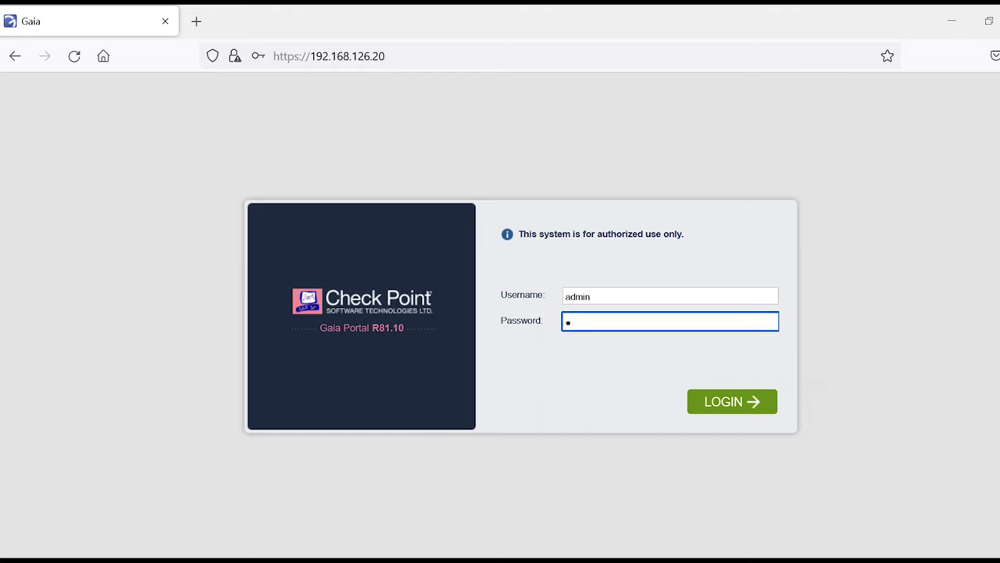
pyautogui.write('•••••••')
pyautogui.press('Return')
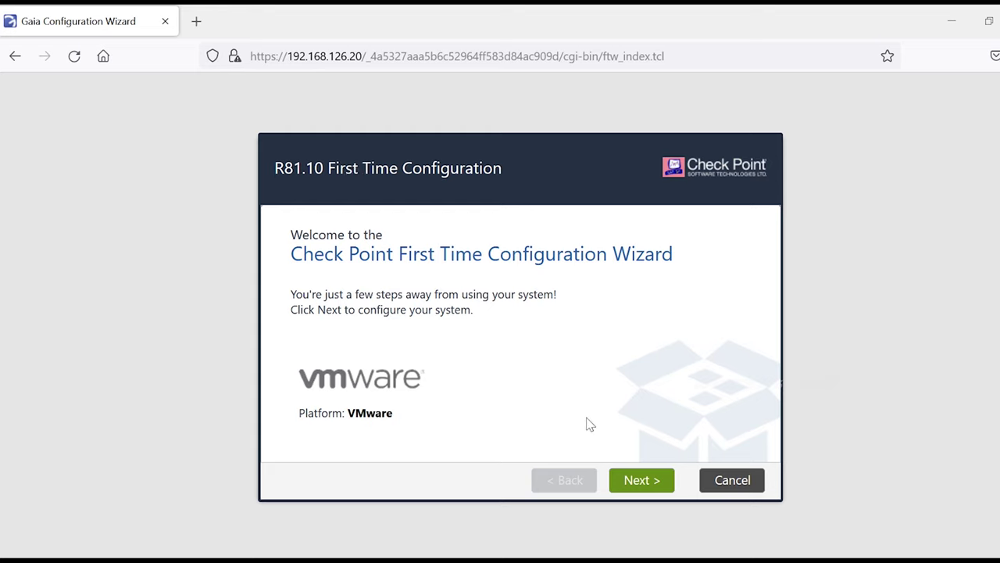
# Accept the wizard defaults, set host name FW and primary DNS 8.8.8.8, and keep the date and time
pyautogui.click(645, 483)
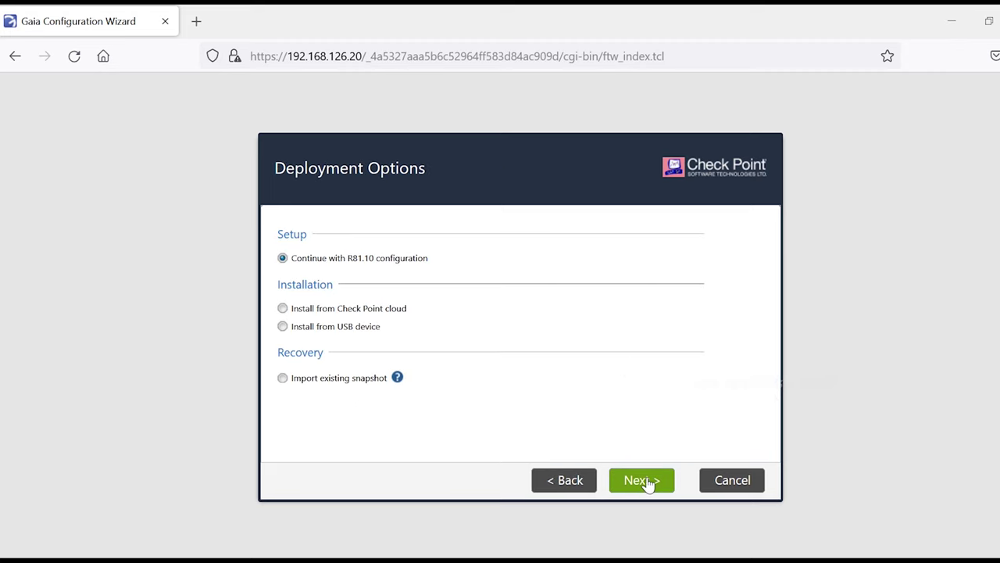
pyautogui.click(648, 484)
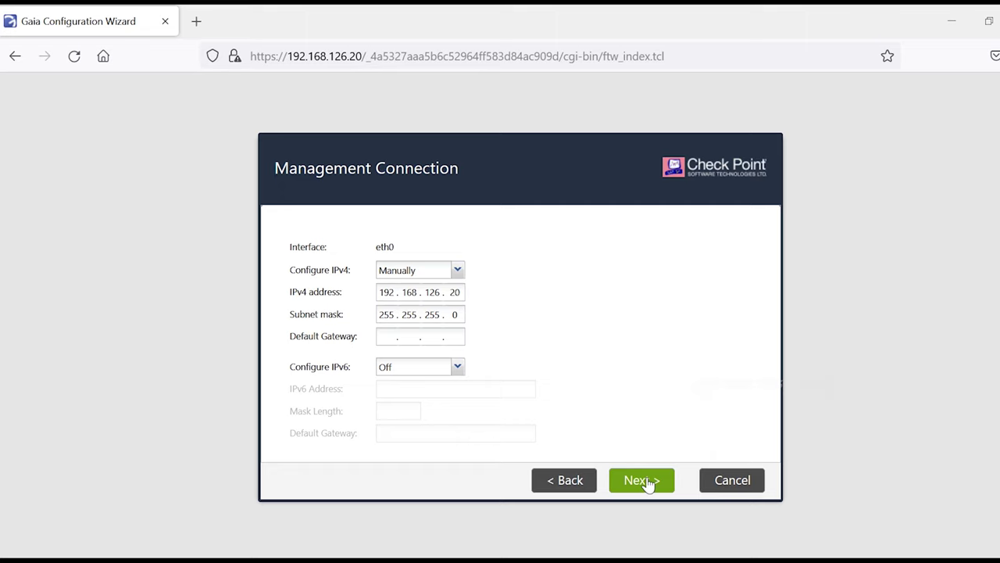
pyautogui.click(648, 485)
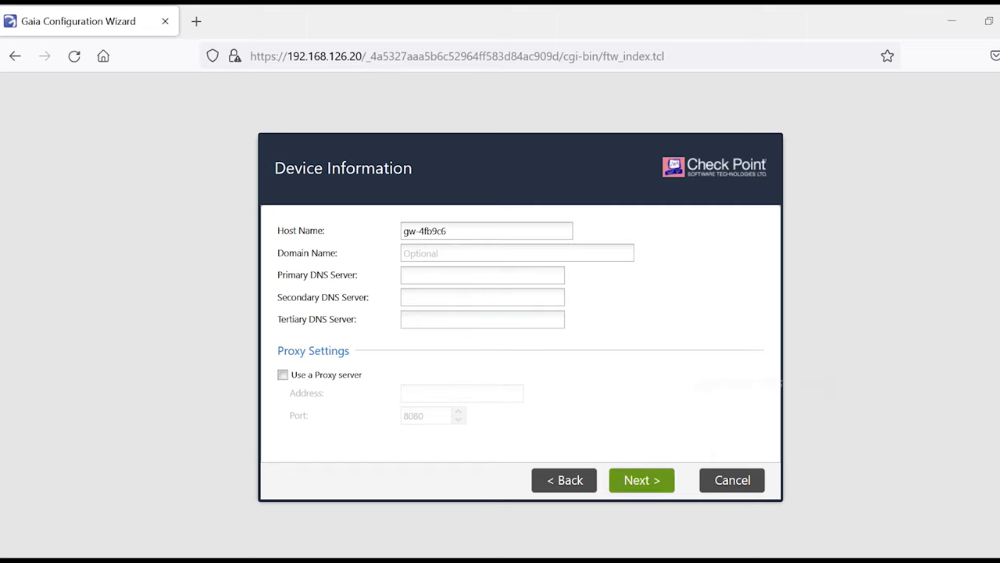
pyautogui.write('F')
pyautogui.write('W')
pyautogui.write('8.8.8.')
pyautogui.write('8')
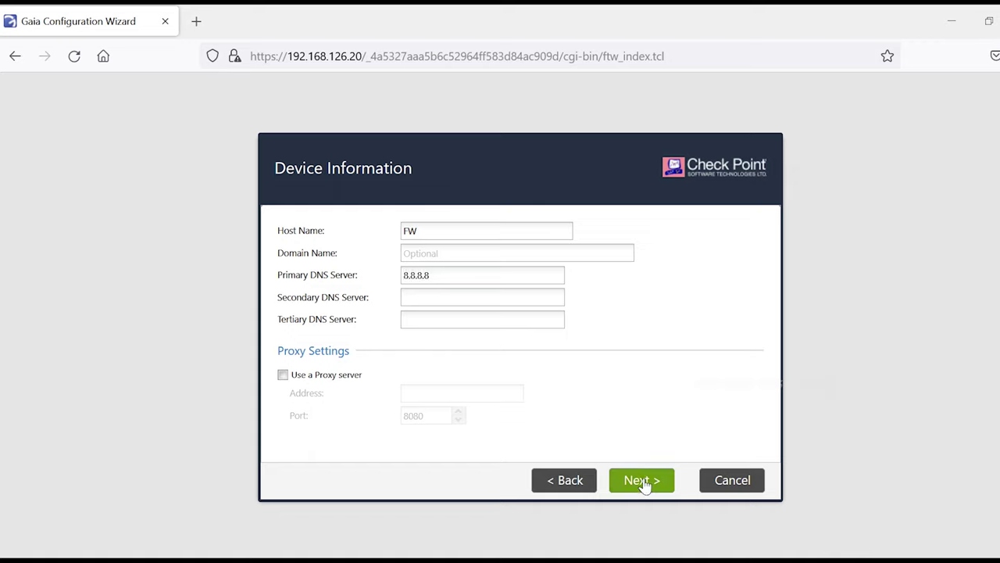
pyautogui.click(644, 482)
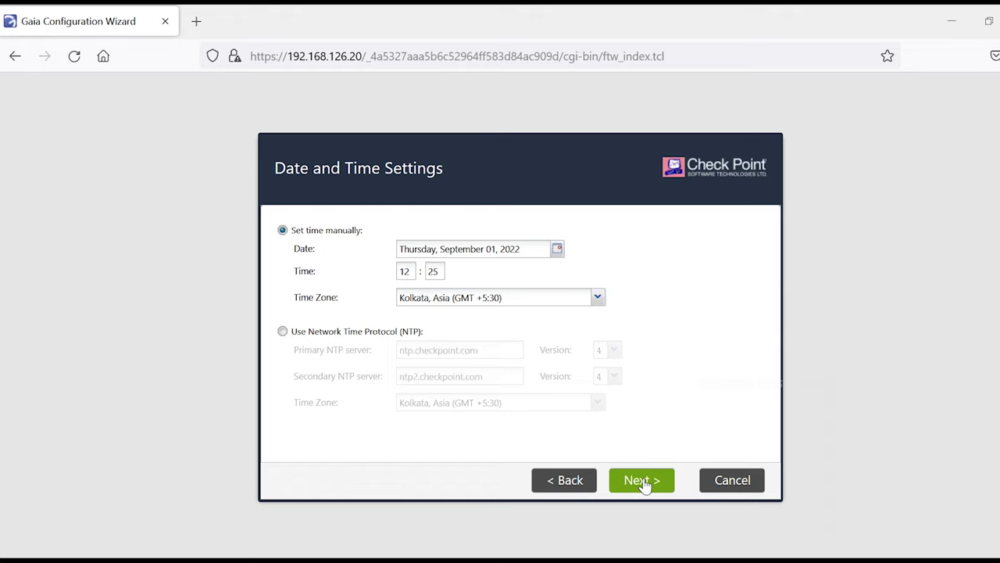
pyautogui.click(644, 483)
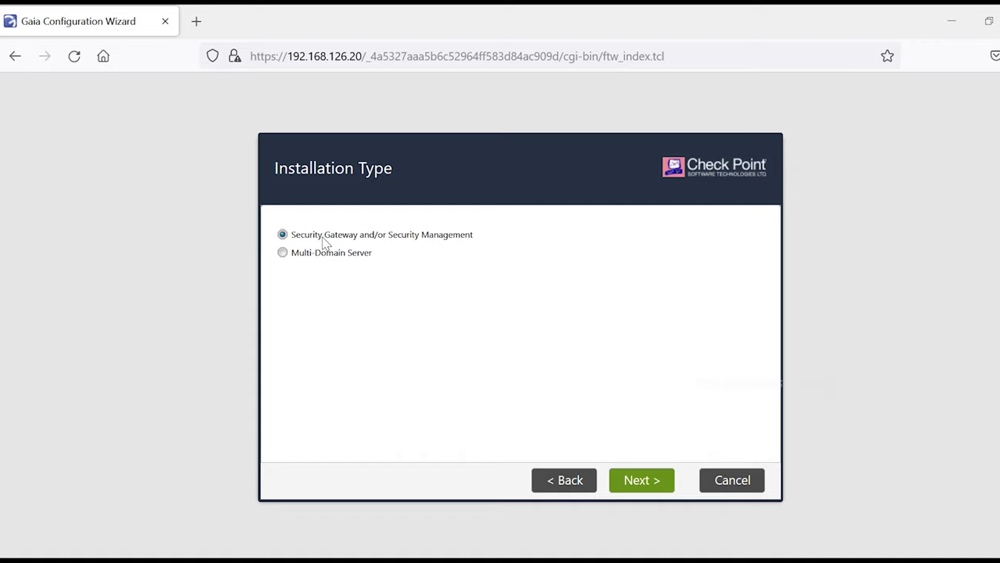
# Keep the installation type and install only Security Gateway, with Security Management unchecked
pyautogui.click(645, 479)
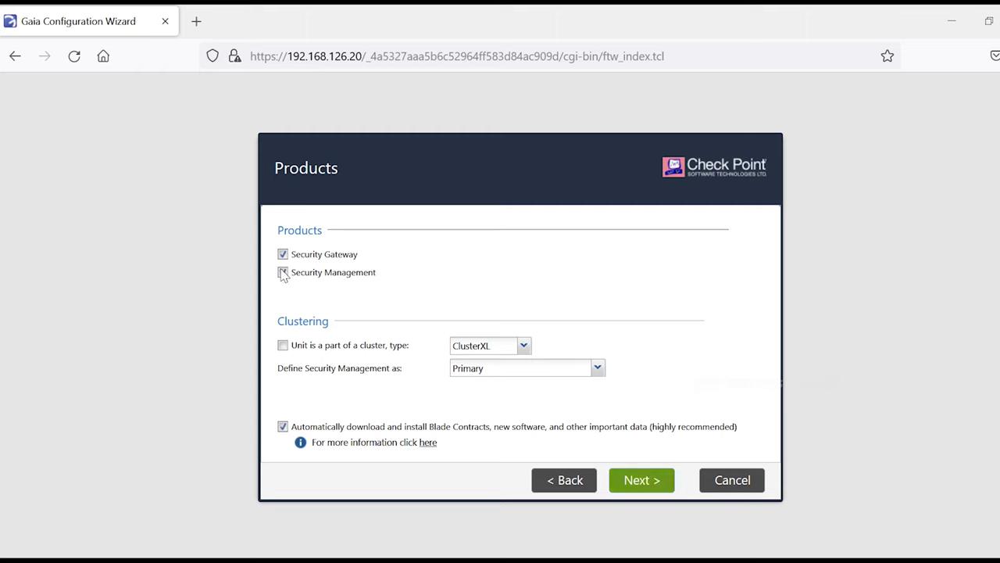
pyautogui.click(282, 273)
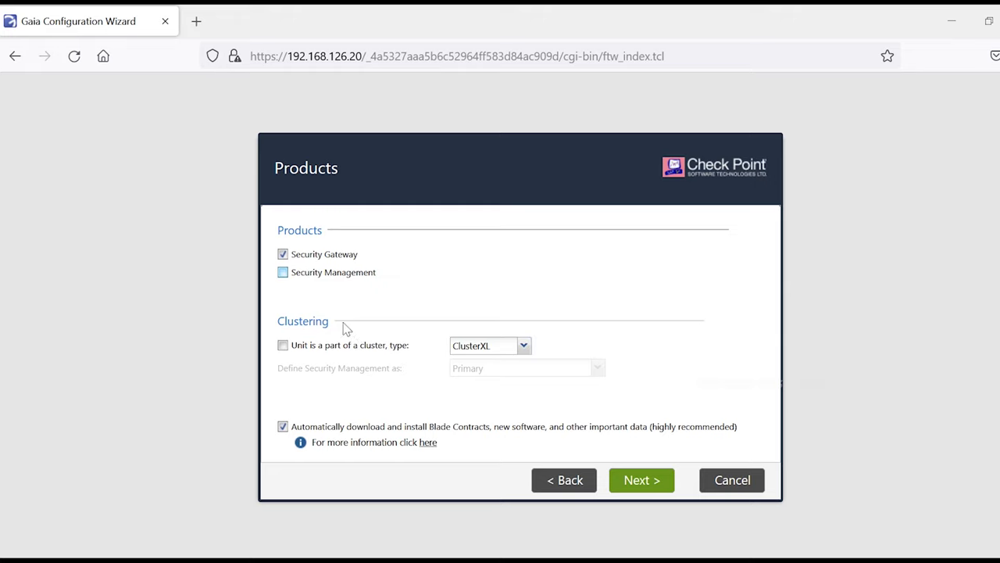
pyautogui.click(641, 480)
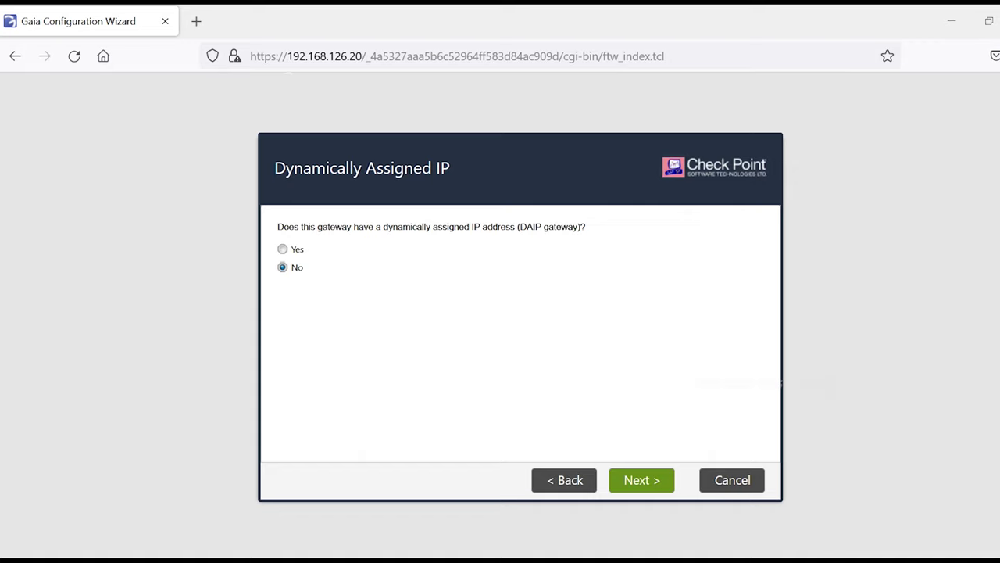
# Keep DAIP set to No, then enter and confirm the SIC activation key
pyautogui.click(656, 485)
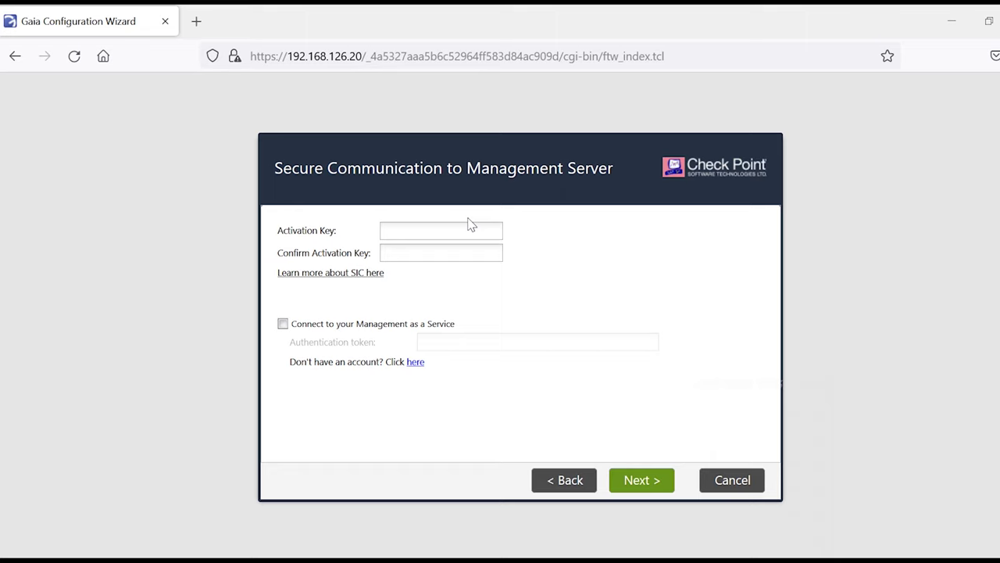
pyautogui.click(426, 231)
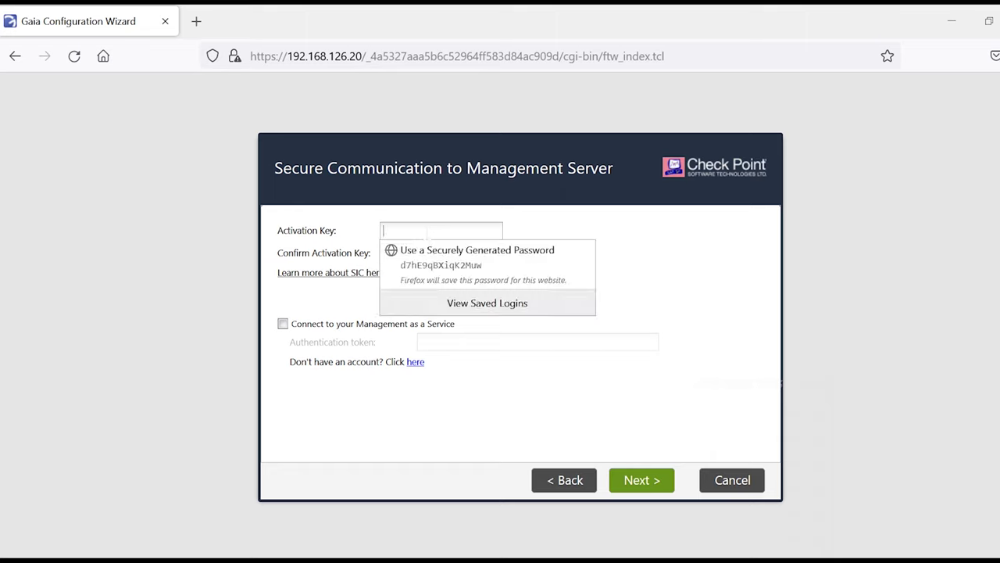
pyautogui.press('Tab')
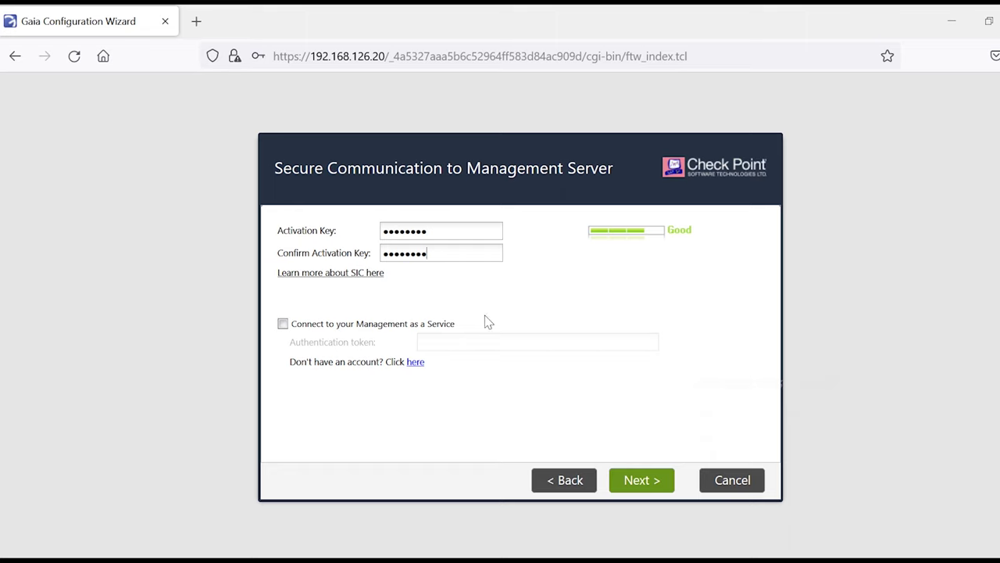
pyautogui.click(647, 478)
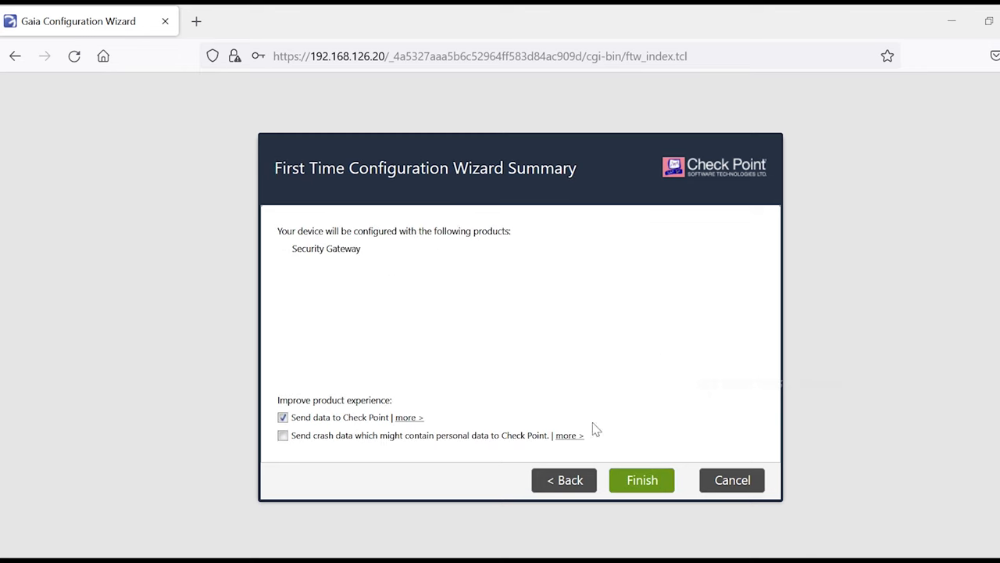
# Finish the wizard and confirm Yes to start applying the configuration
pyautogui.click(640, 481)
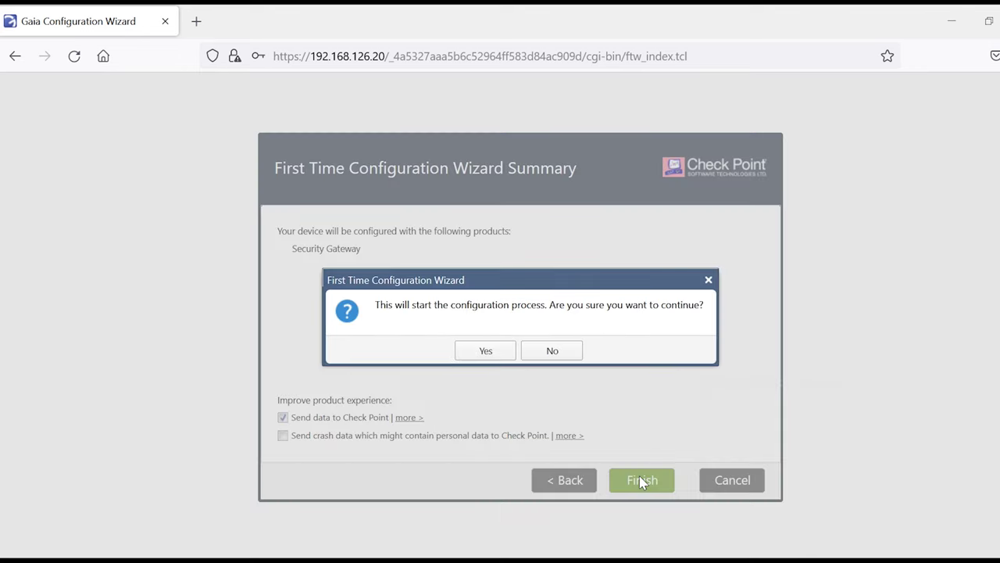
pyautogui.click(484, 352)
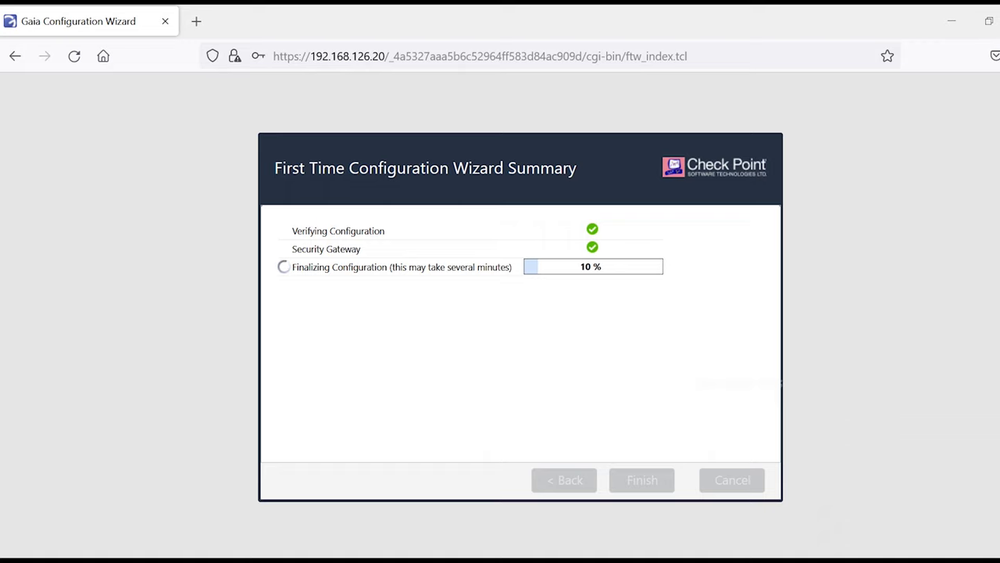
# Refresh the FW VM console prompt to check for the new FW hostname
pyautogui.click(814, 482)
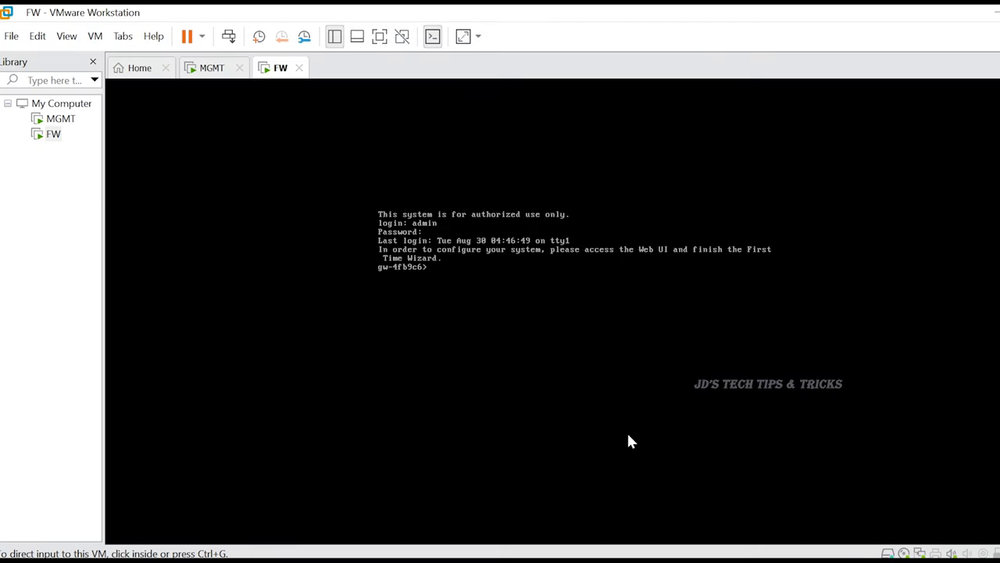
pyautogui.click(556, 316)
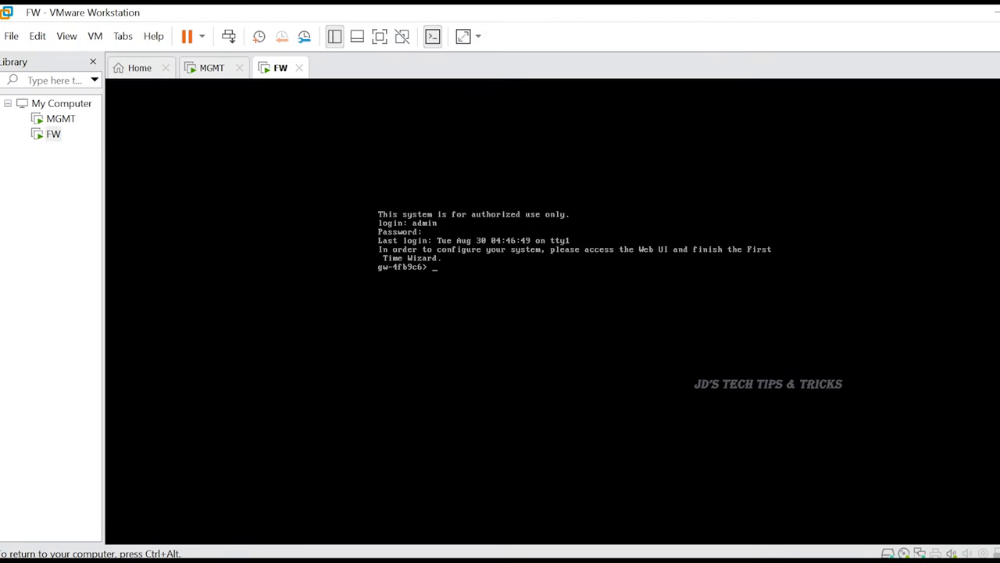
pyautogui.press('Return')
pyautogui.press('Return')
pyautogui.press('Return')
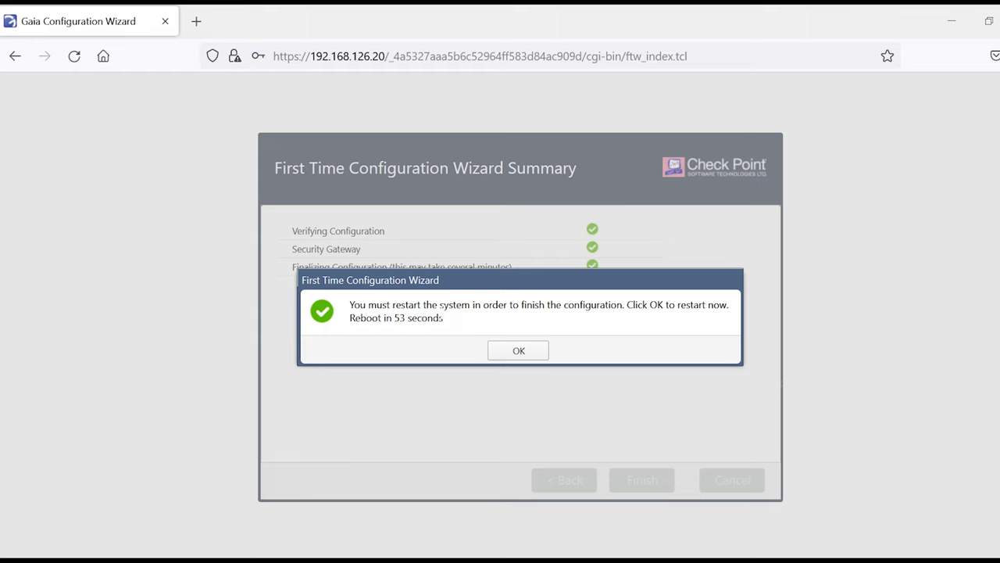
# Confirm the restart dialog with OK to reboot the gateway immediately
pyautogui.click(520, 349)
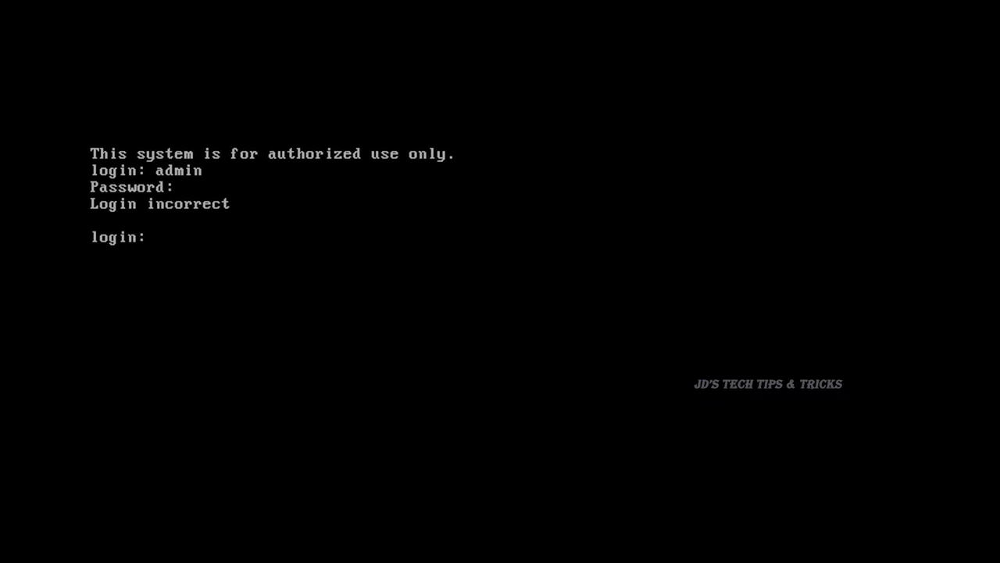
# Log in to the FW console as admin and run fw stat to check the loaded policy
pyautogui.write('admin')
pyautogui.press('Return')
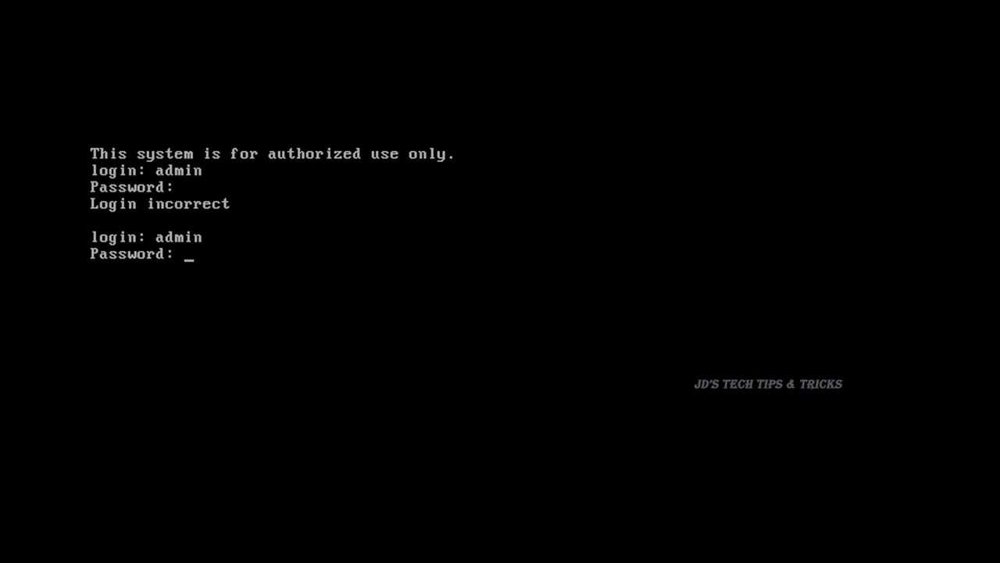
pyautogui.press('Return')
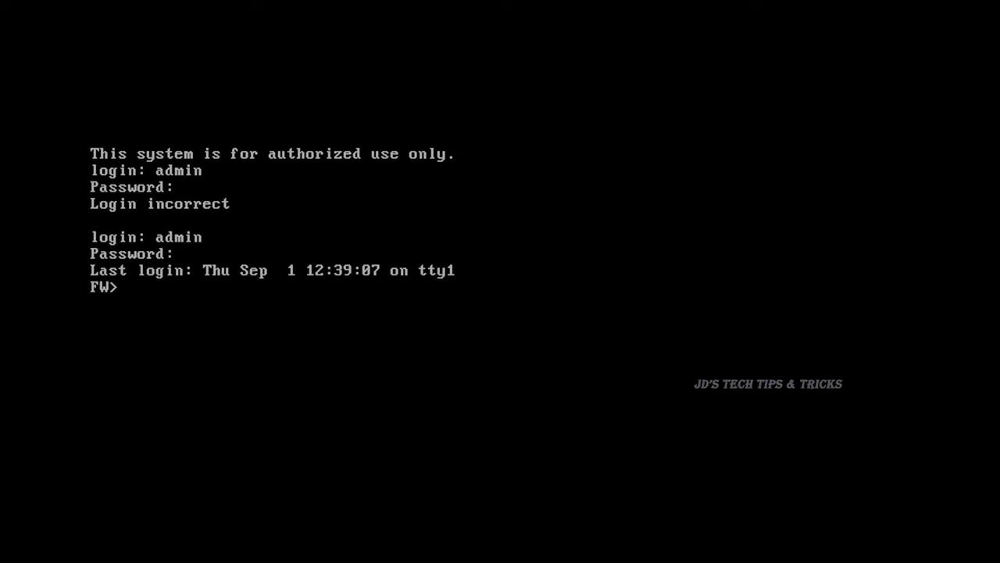
pyautogui.write('fw stat')
pyautogui.press('Return')
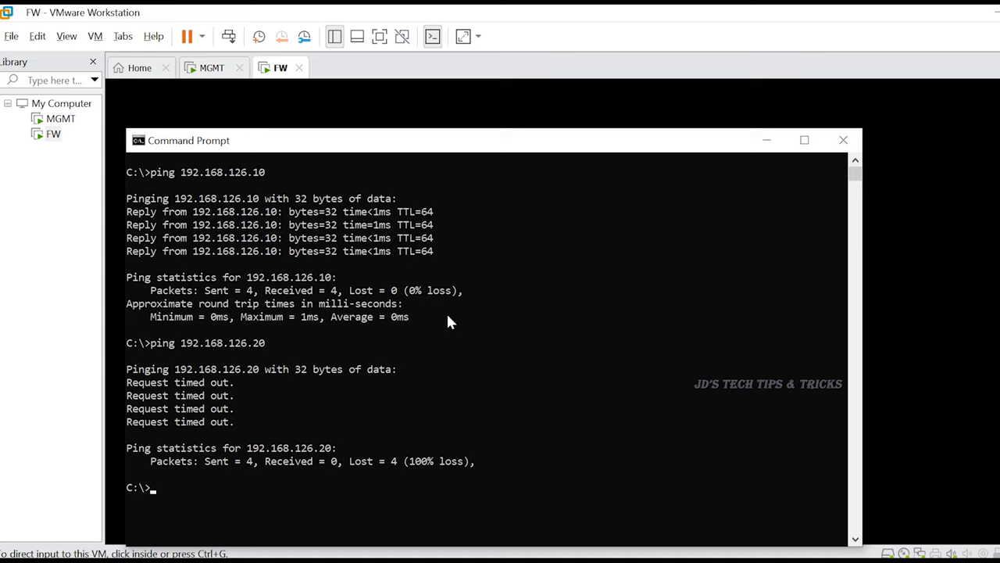
# Rerun the ping to 192.168.126.20 continuously with -t and move the window higher
pyautogui.click(448, 317)
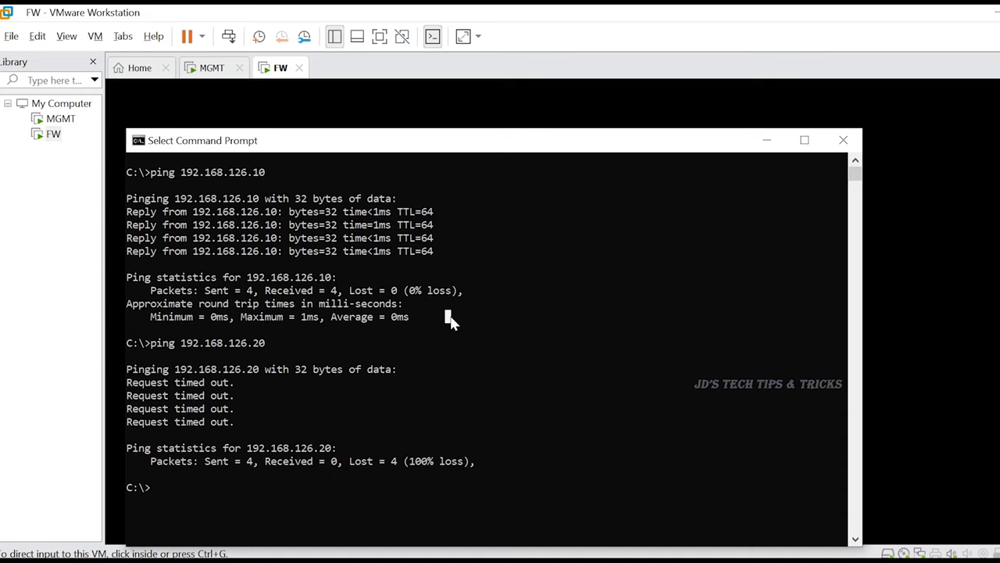
pyautogui.press('Up')
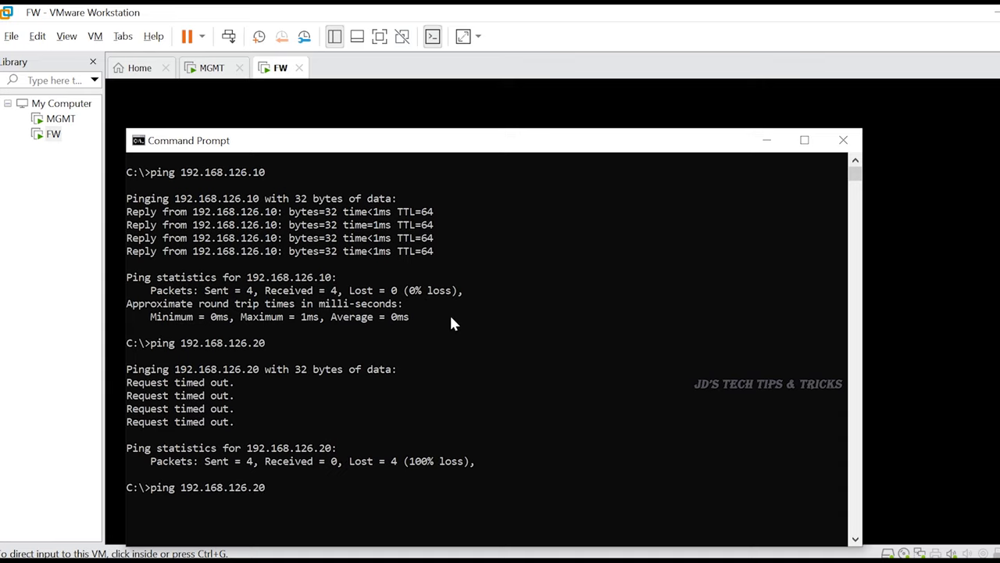
pyautogui.write('-t')
pyautogui.press('Return')
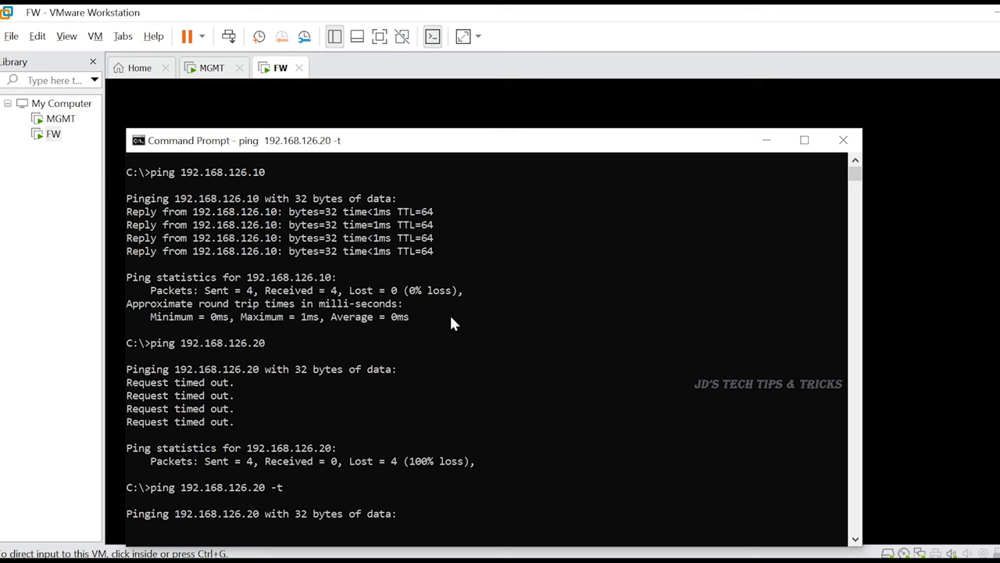
pyautogui.moveTo(420, 150); pyautogui.dragTo(431, 99)
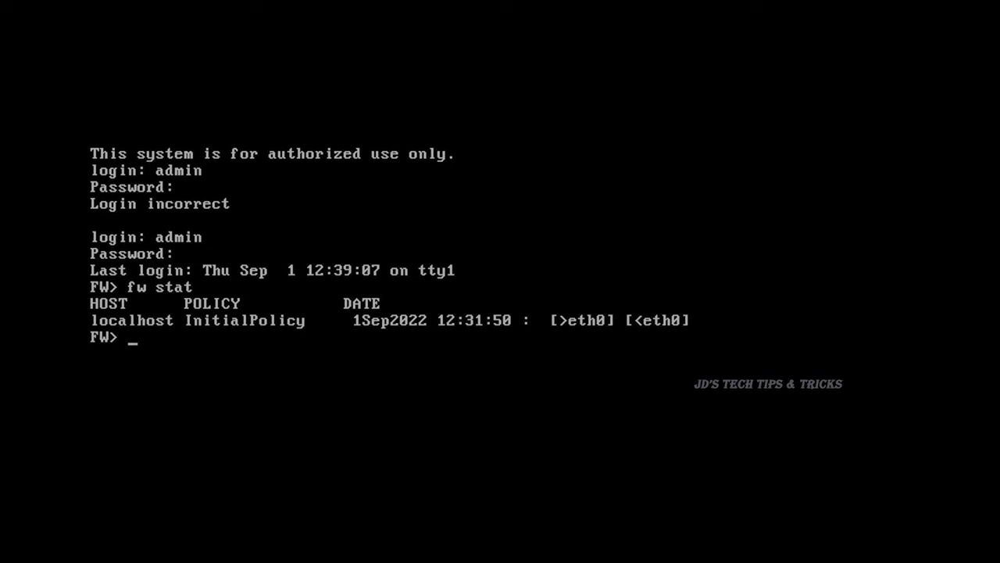
# Unload the gateway's local policy with fw unloadlocal, then confirm via fw stat that none remains
pyautogui.write('fw')
pyautogui.write(' unloadlocal')
pyautogui.press('Return')
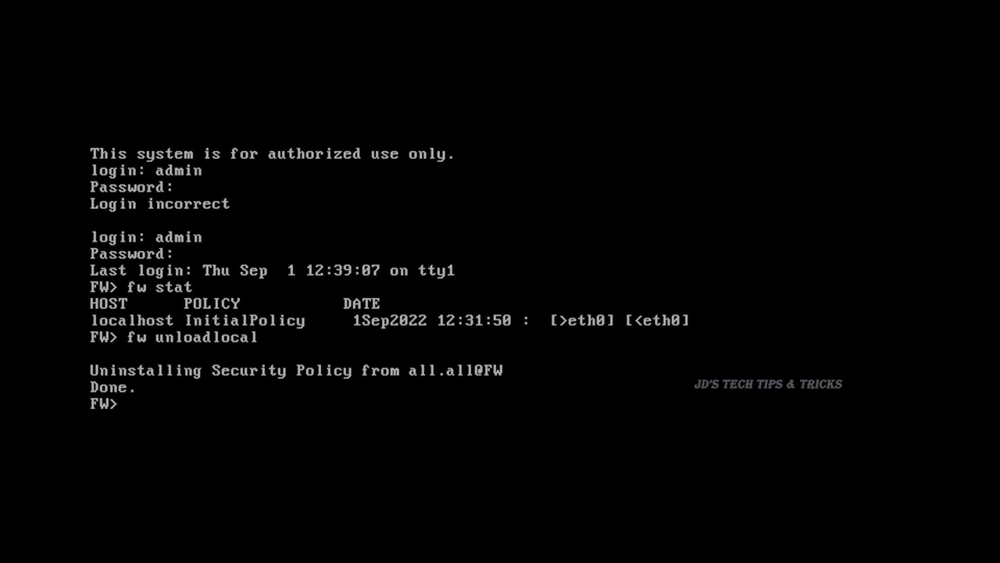
pyautogui.write('fw stat')
pyautogui.press('Return')
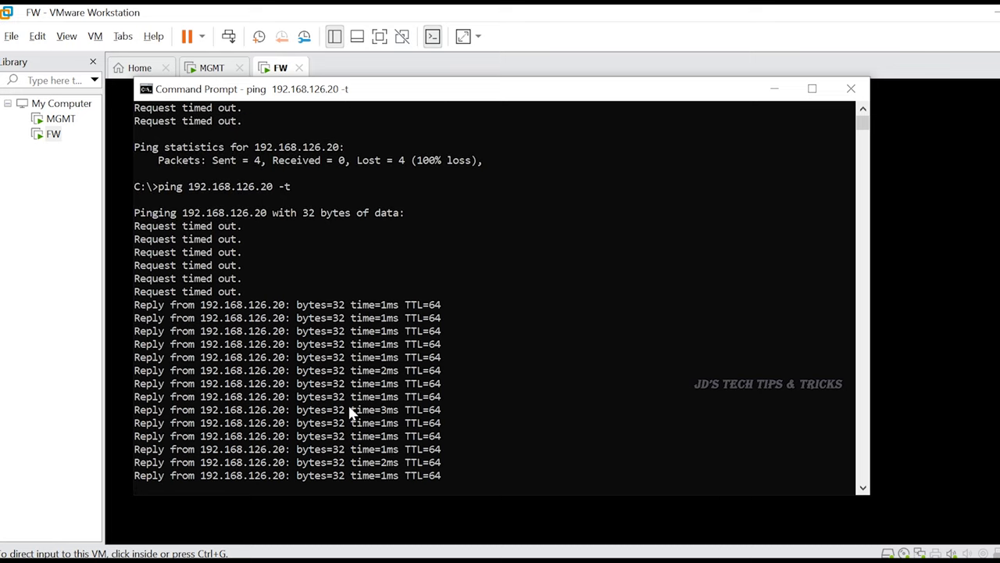
# Stop the continuous ping to 192.168.126.20, leaving statistics showing 16 of 22 packets answered
pyautogui.hotkey('ctrl', 'c')
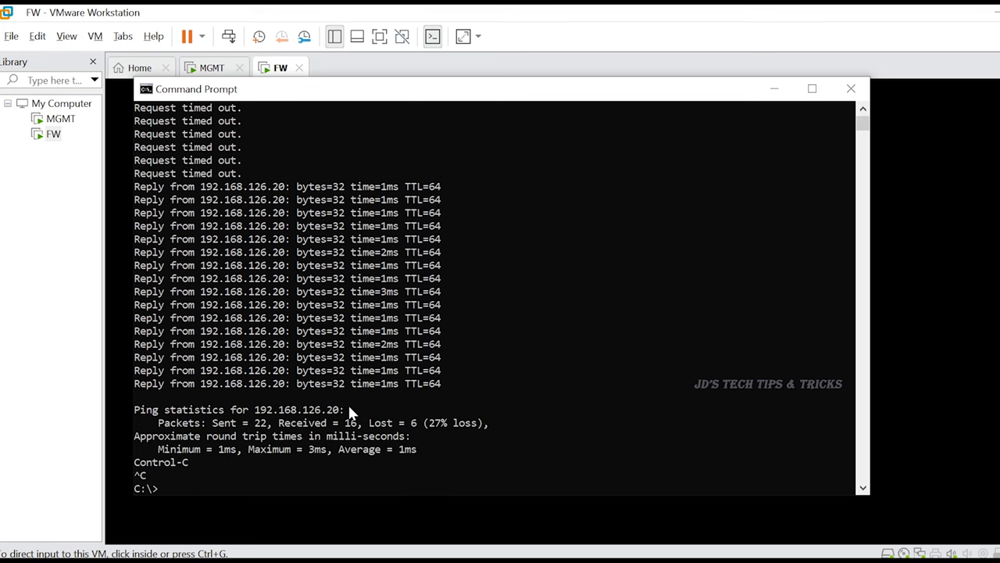